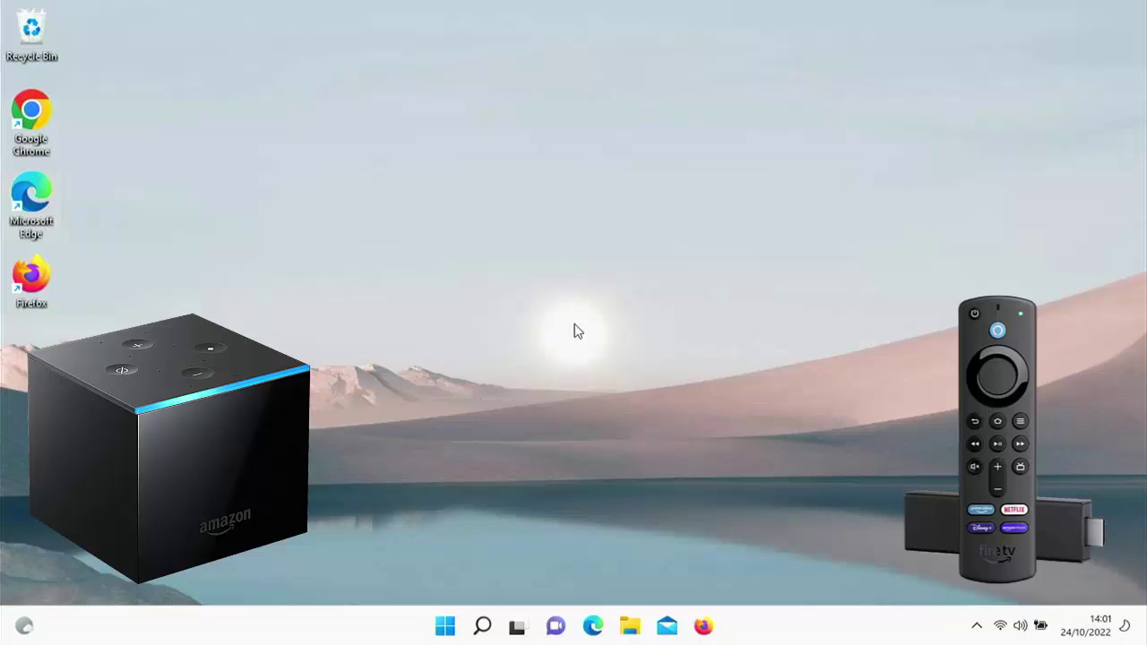
# Step: Launch Microsoft Edge from its desktop shortcut
pyautogui.doubleClick(23, 200)
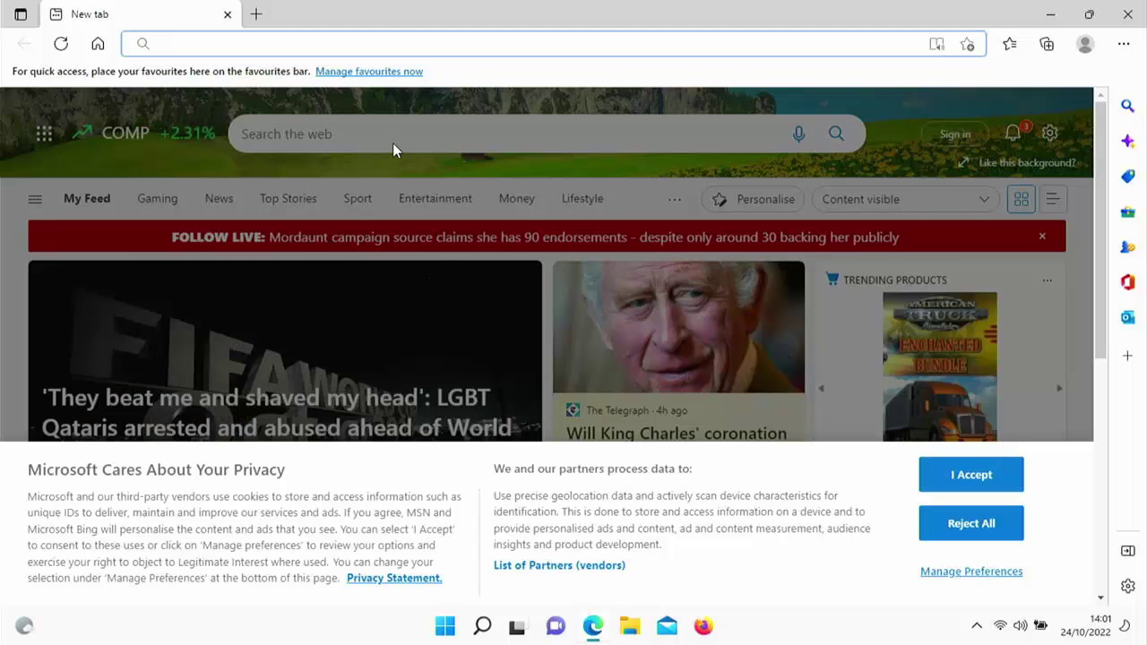
# Step: Load amazon.co.uk in the Edge address bar
pyautogui.write('a')
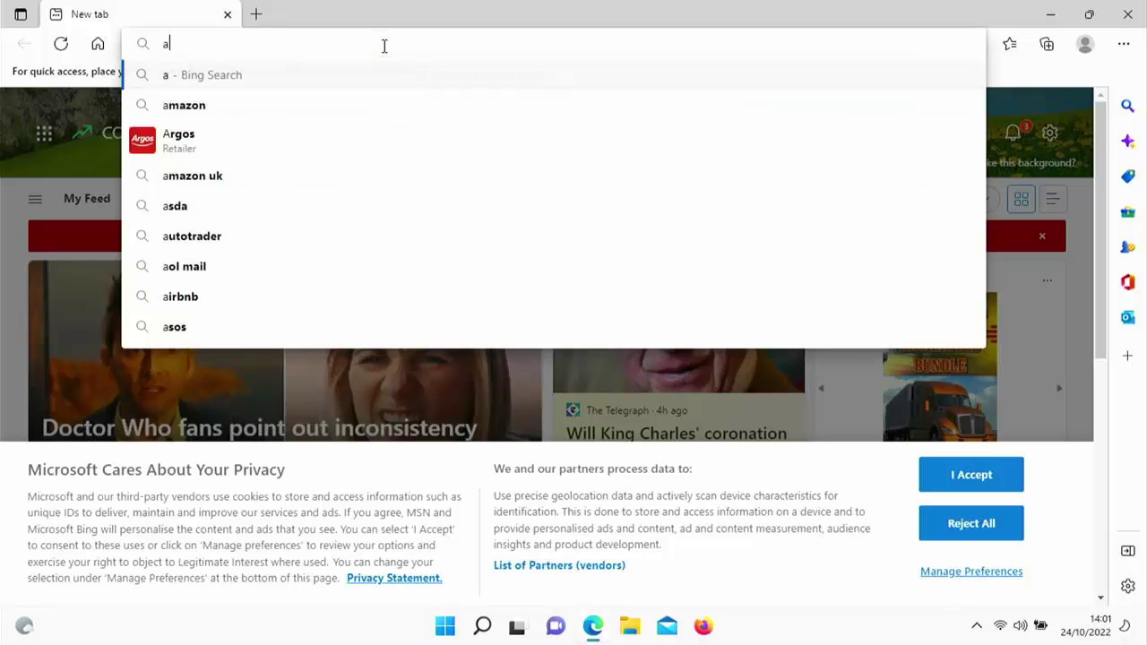
pyautogui.write('mazon.')
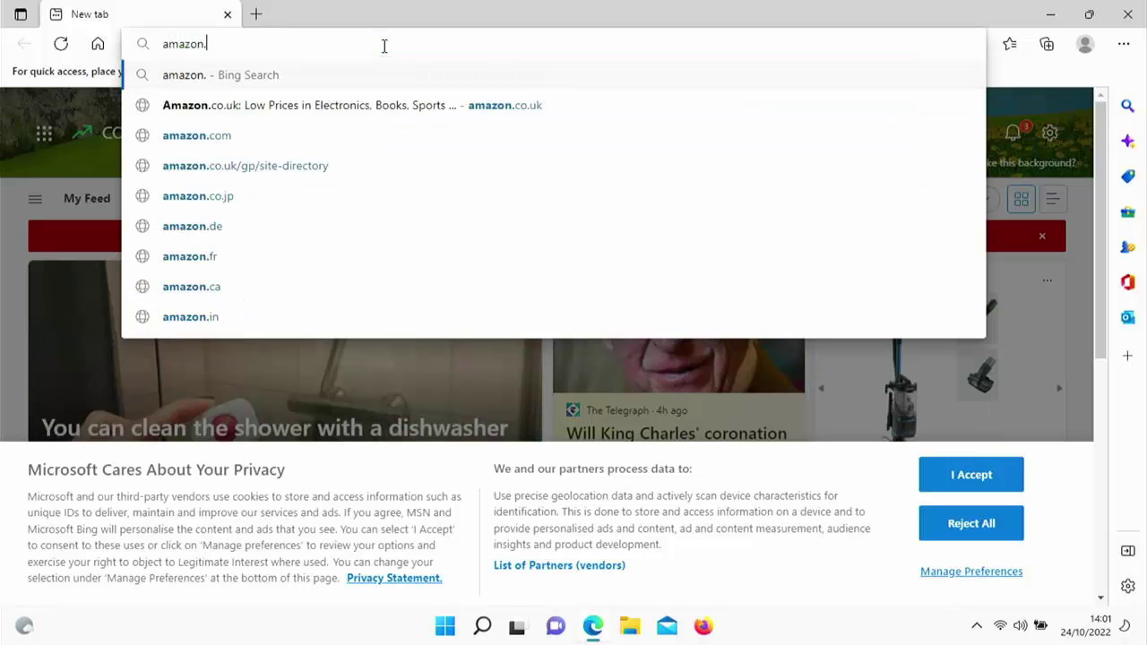
pyautogui.write('v')
pyautogui.press('BackSpace')
pyautogui.write('co.u')
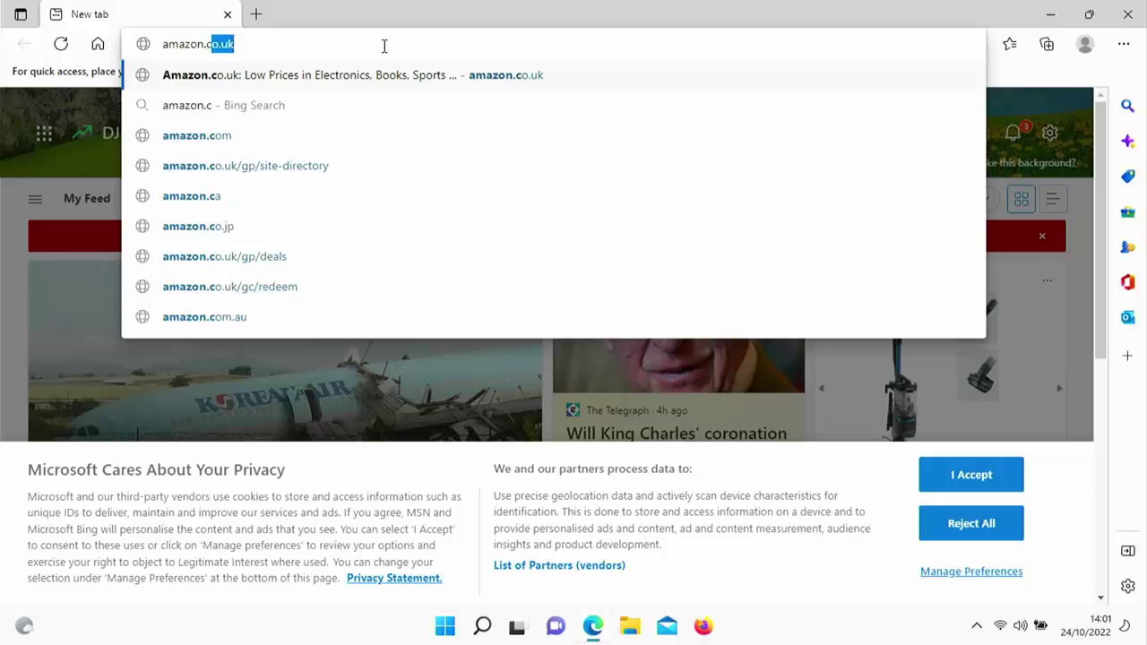
pyautogui.write('k')
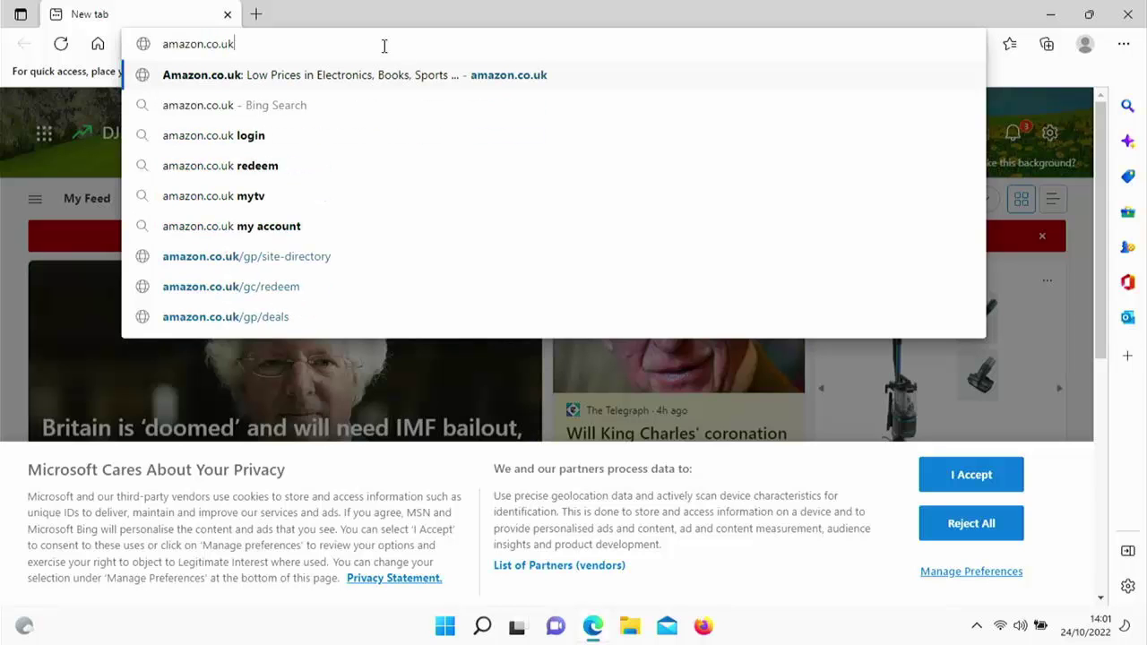
pyautogui.press('Return')
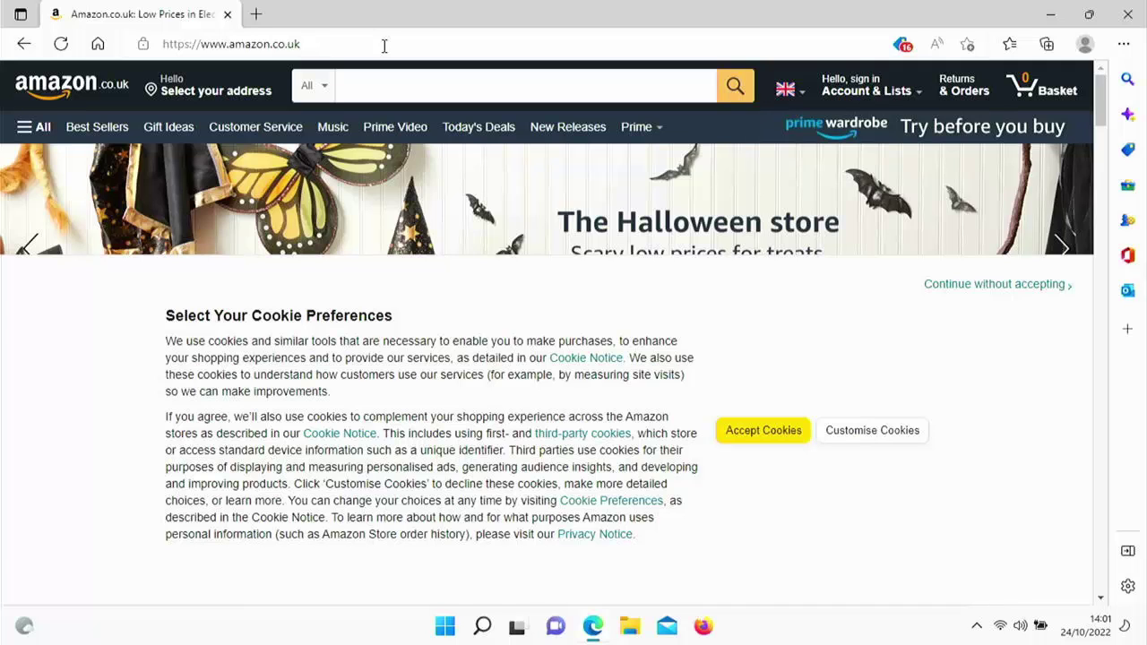
# Step: Open Amazon's Sign in page from the Account & Lists flyout
pyautogui.moveTo(891, 108)
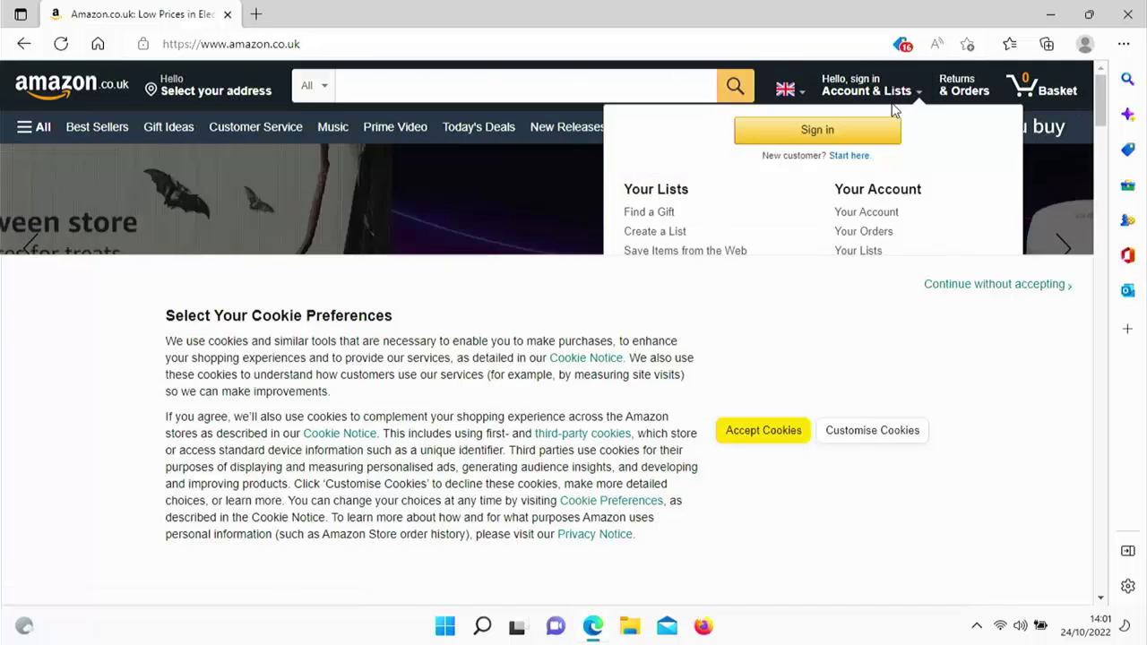
pyautogui.click(864, 130)
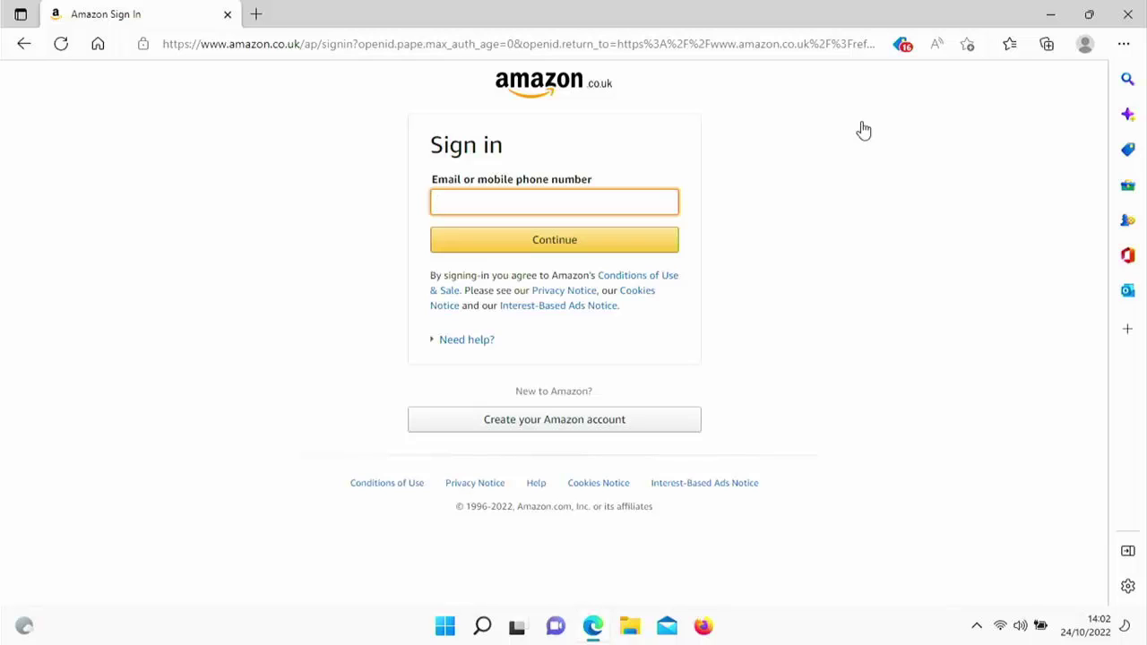
# Step: Continue past the e-mail, enter the account password, and sign in
pyautogui.press('Tab')
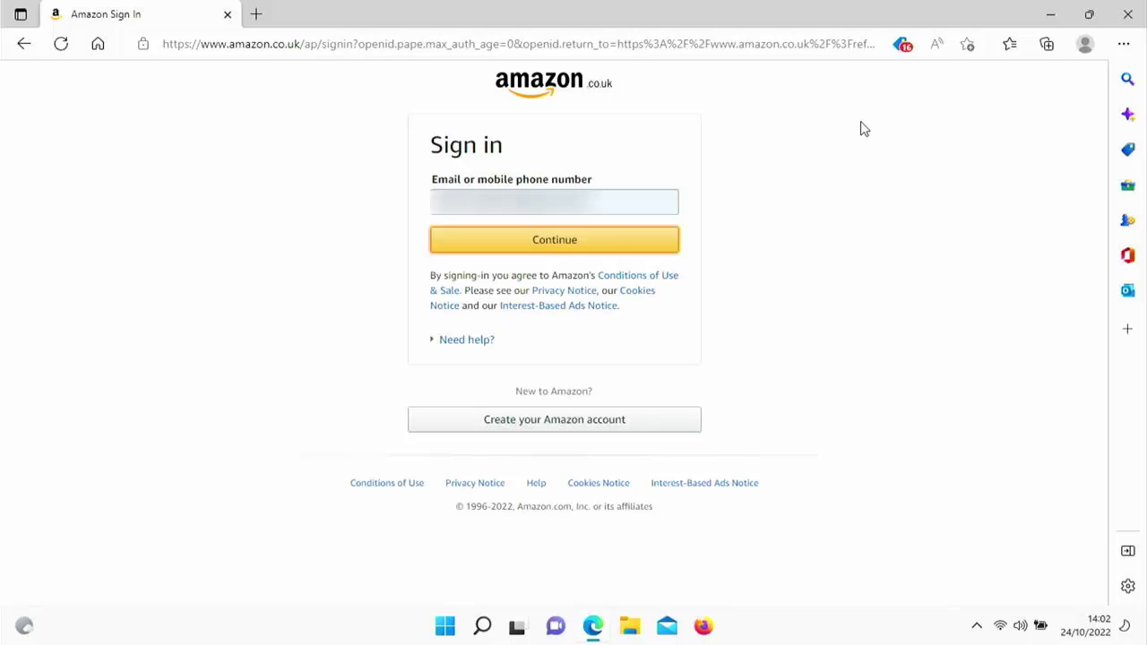
pyautogui.press('Return')
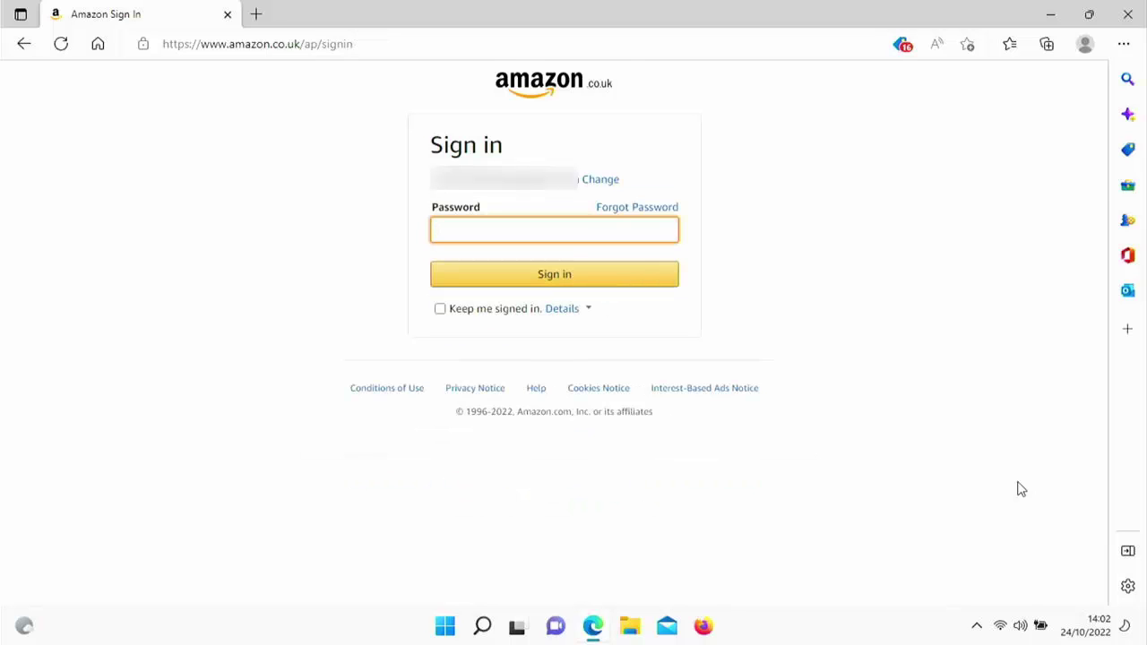
pyautogui.write('•••••••••')
pyautogui.press('Return')
pyautogui.moveTo(877, 100)
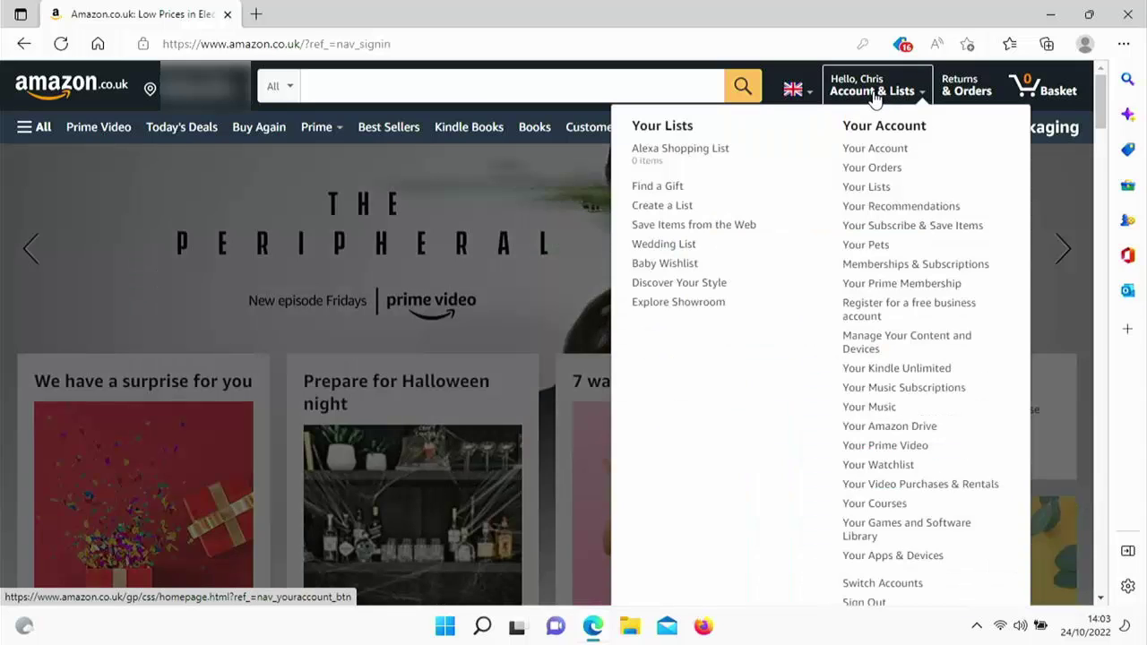
# Step: Go to Your Account, then to the Your Addresses page
pyautogui.click(884, 150)
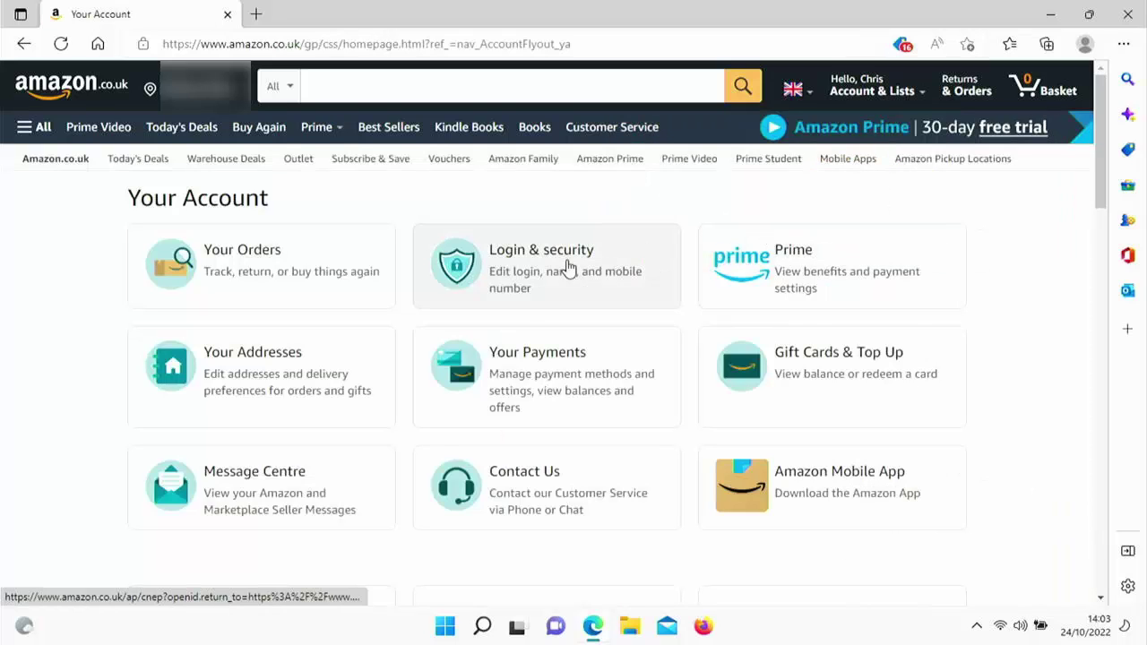
pyautogui.click(266, 387)
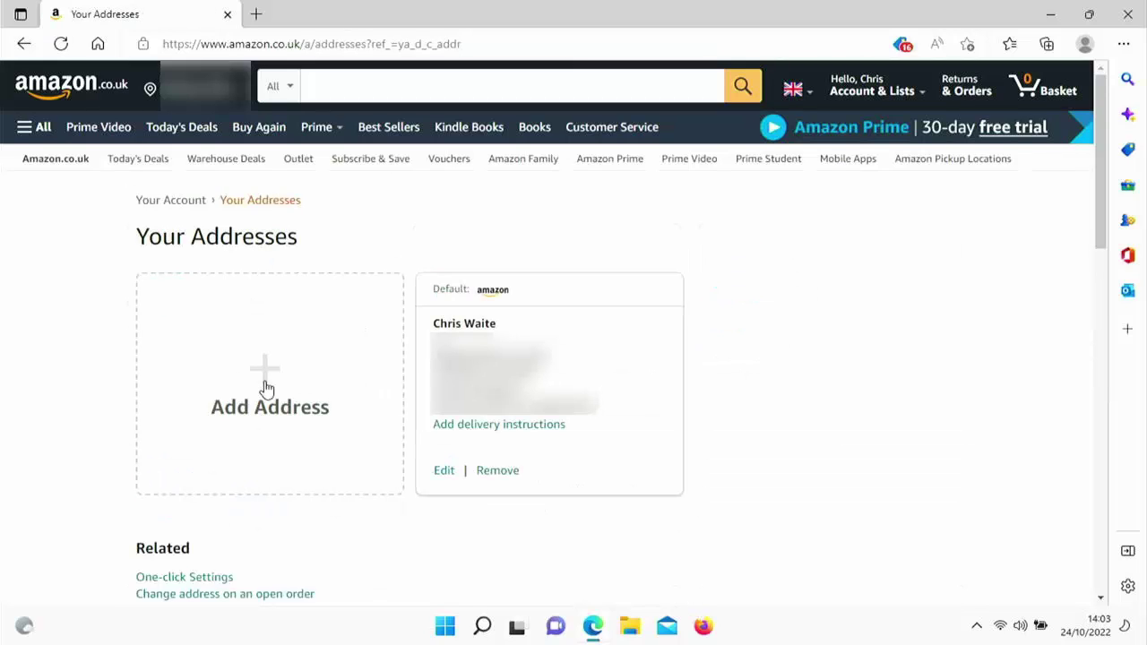
# Step: Add a new United States address, mark it as default, and save it
pyautogui.click(266, 388)
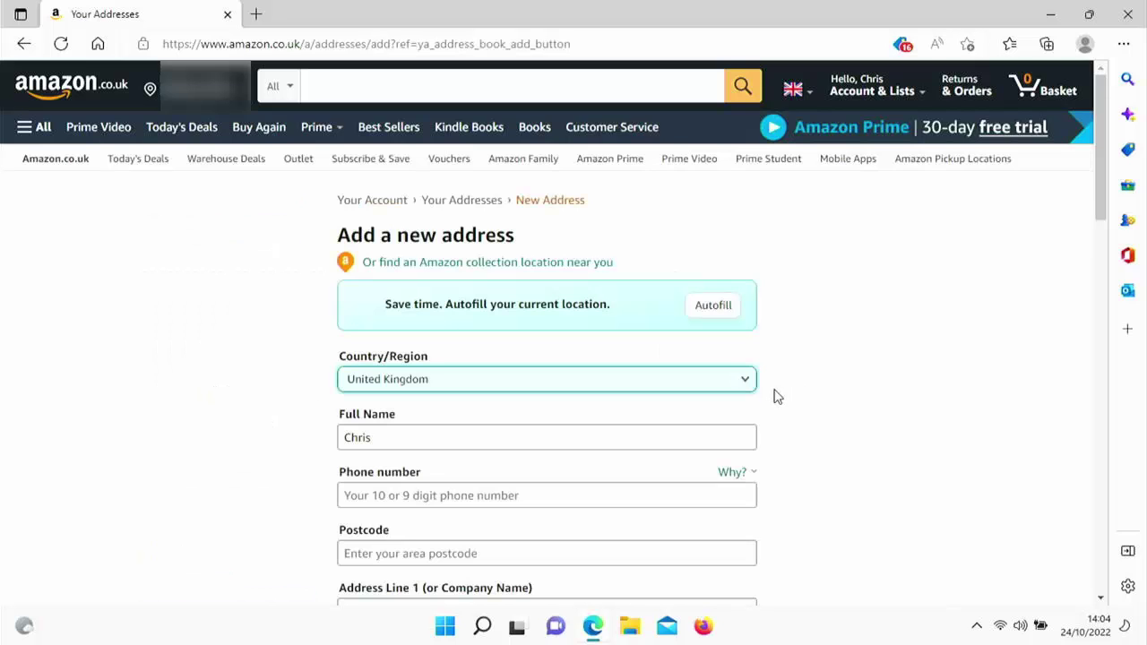
pyautogui.click(737, 383)
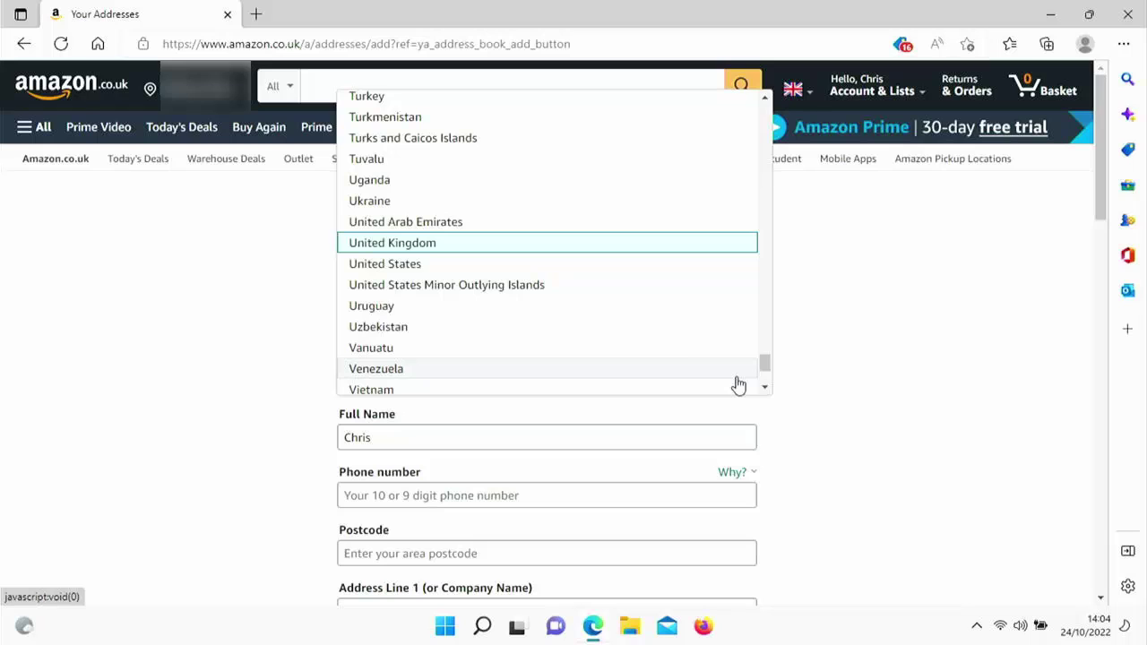
pyautogui.click(658, 272)
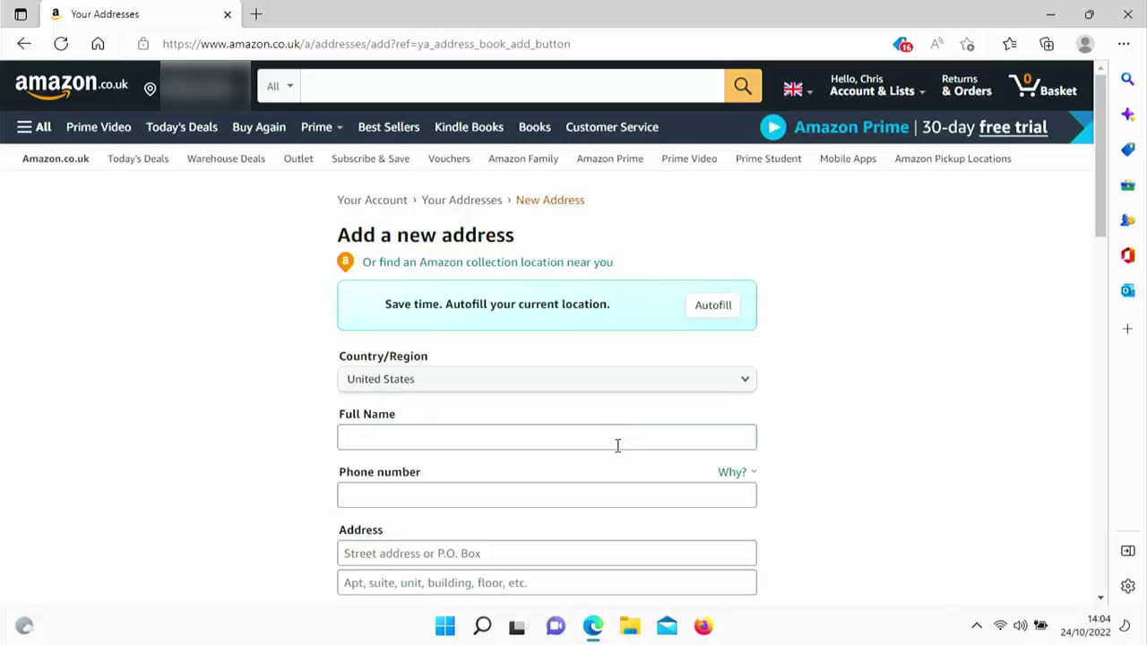
pyautogui.scroll(-2, 617, 444)
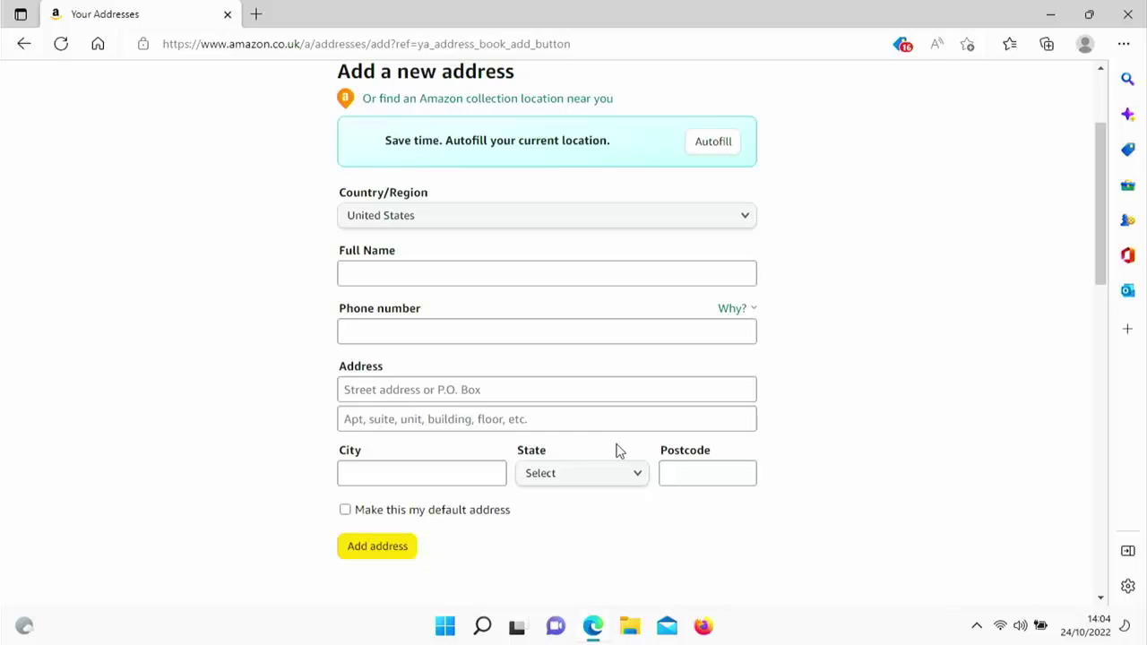
pyautogui.click(346, 511)
pyautogui.click(396, 548)
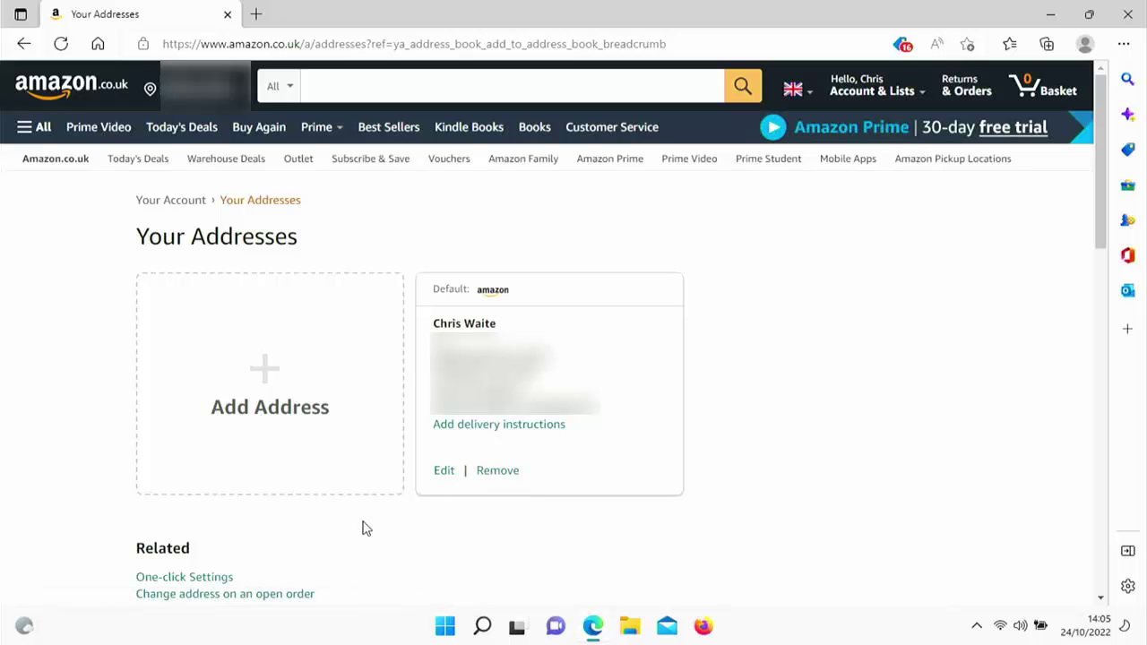
# Step: View the 1-Click purchase preferences page and show the Account & Lists menu
pyautogui.click(224, 578)
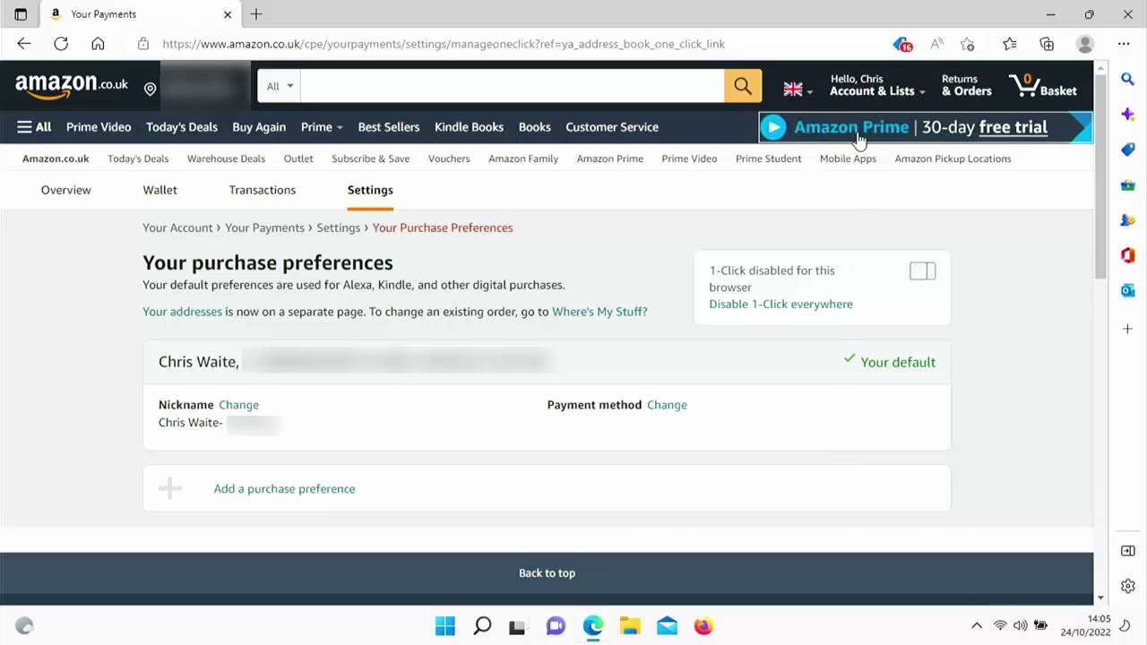
pyautogui.moveTo(865, 95)
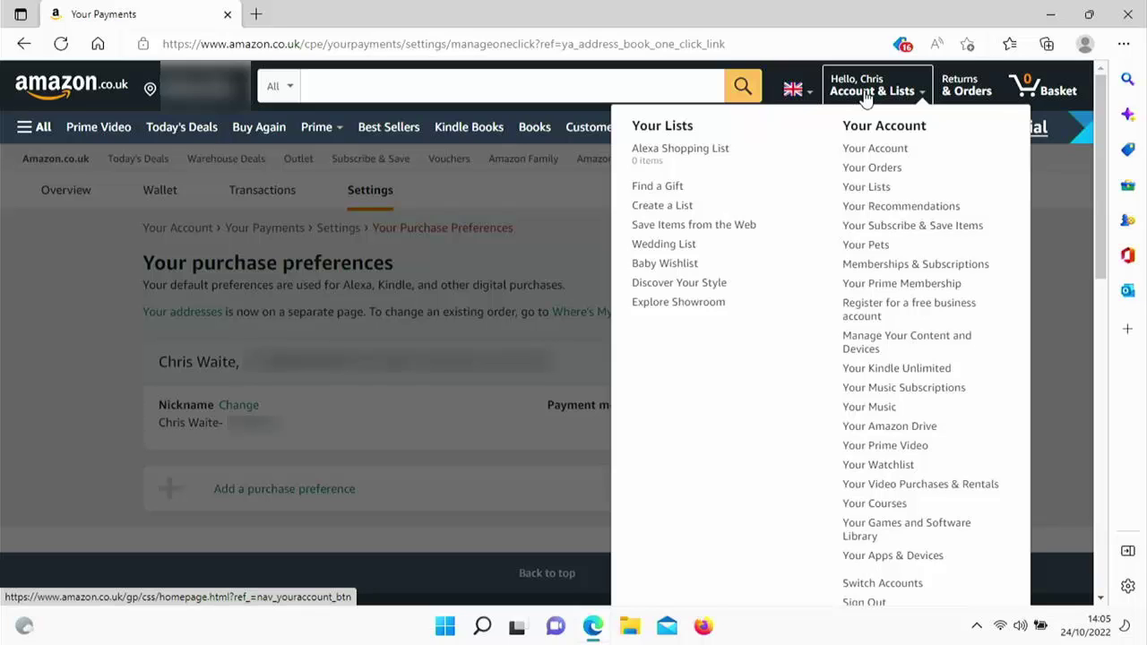
# Step: Open the Change form under Content and Devices Country/Region Settings, leaving United Kingdom selected
pyautogui.click(906, 348)
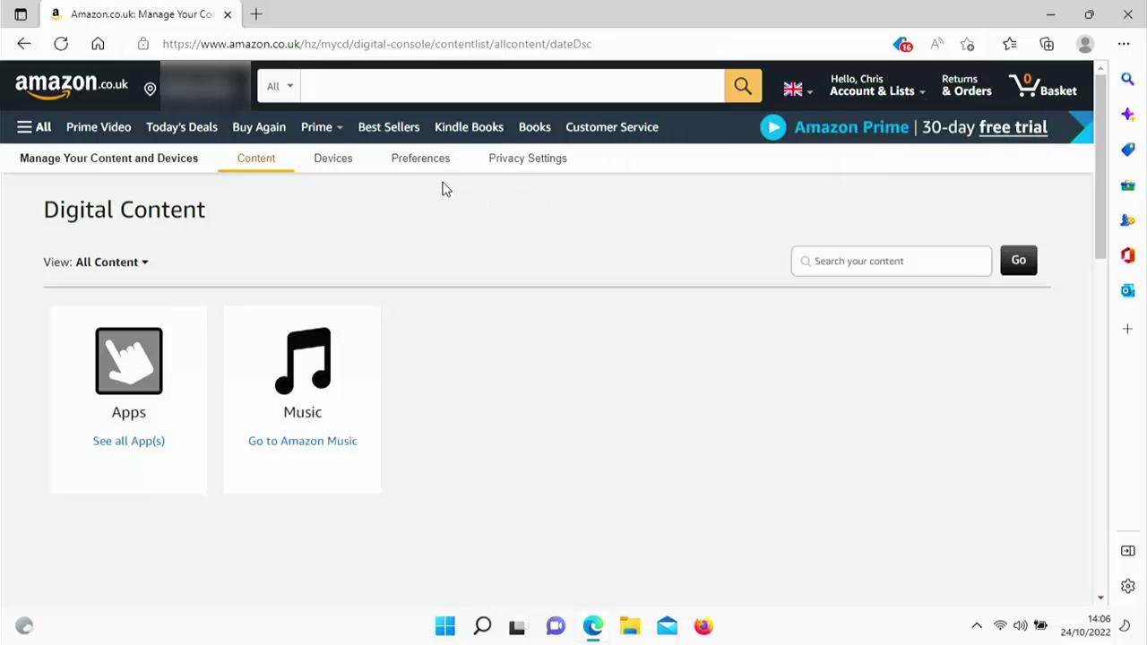
pyautogui.click(421, 161)
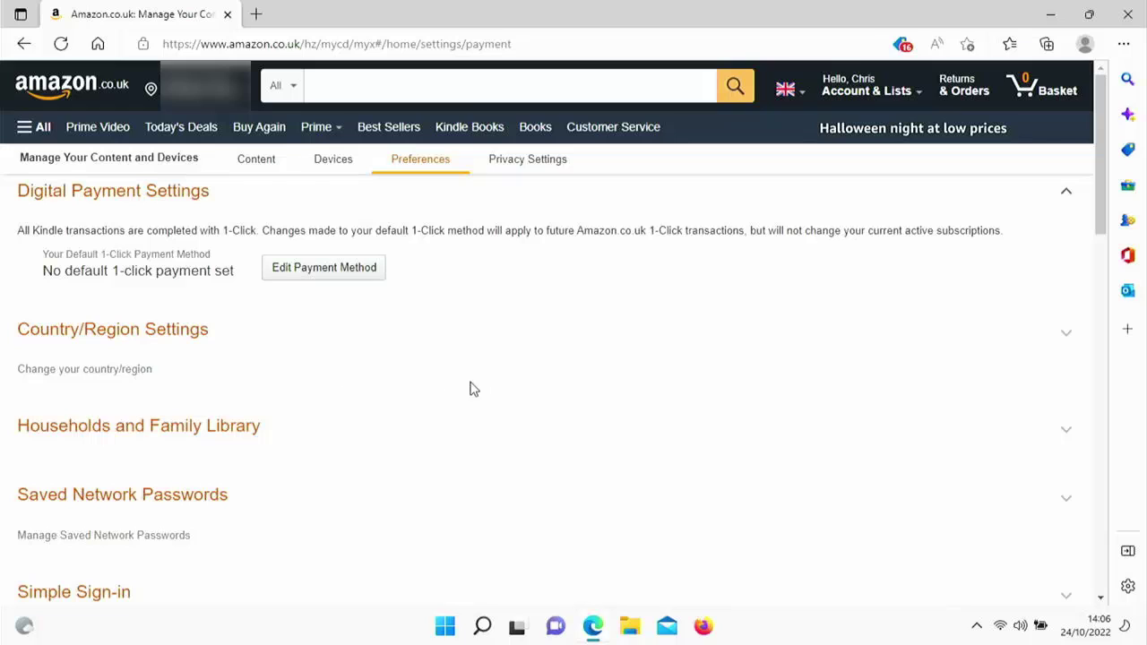
pyautogui.click(135, 366)
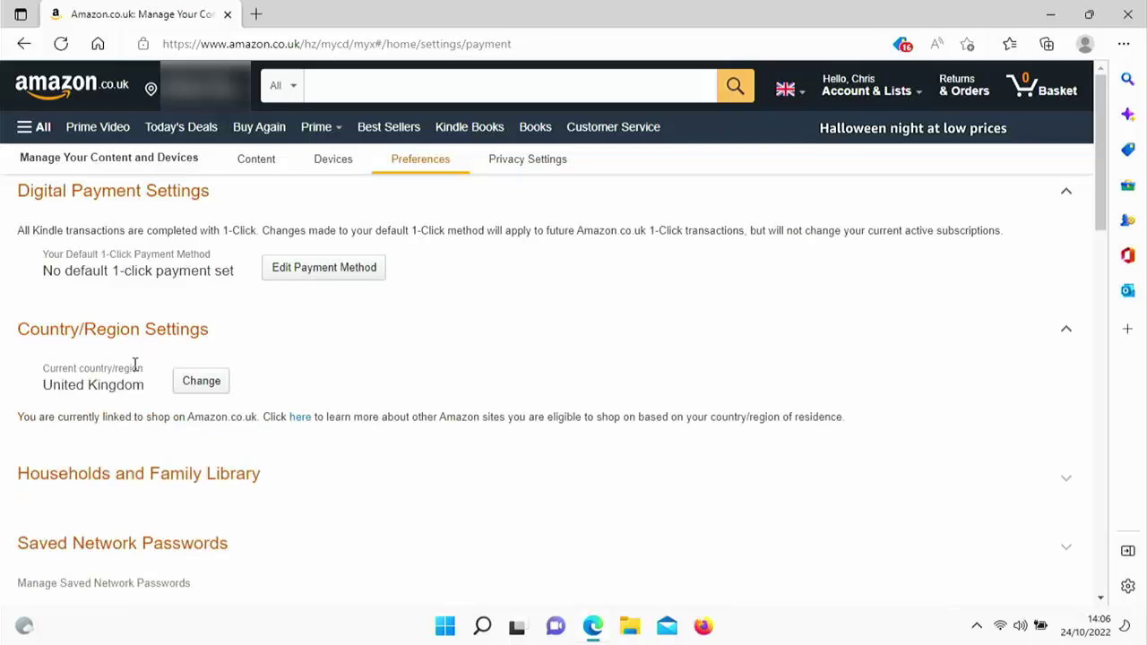
pyautogui.click(205, 387)
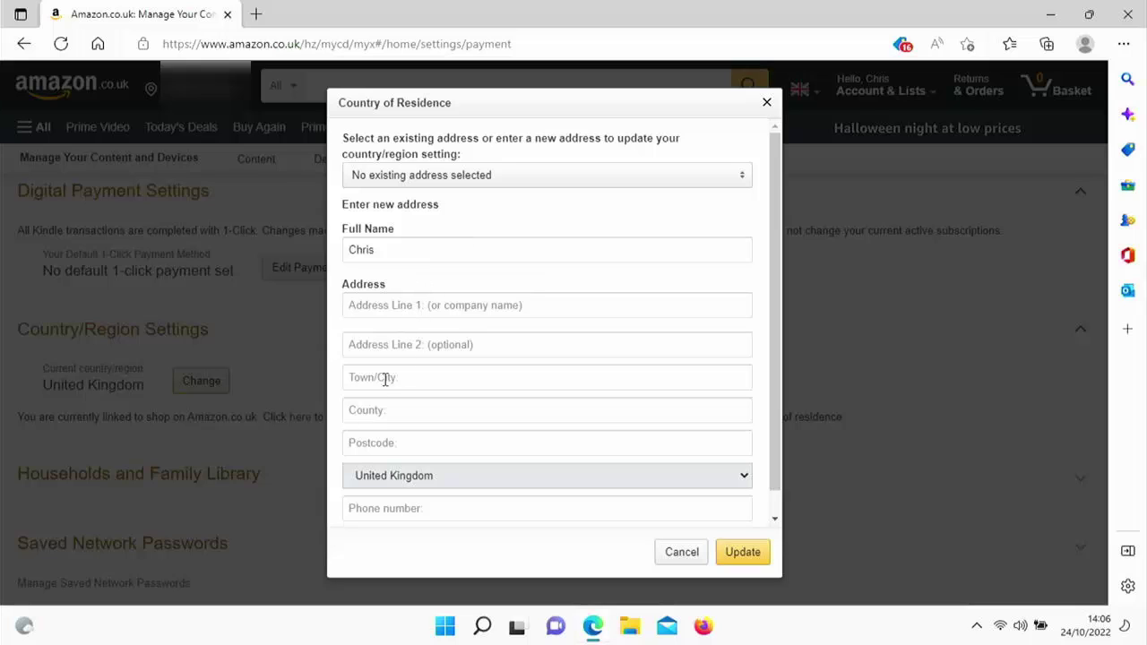
pyautogui.click(450, 487)
pyautogui.click(453, 489)
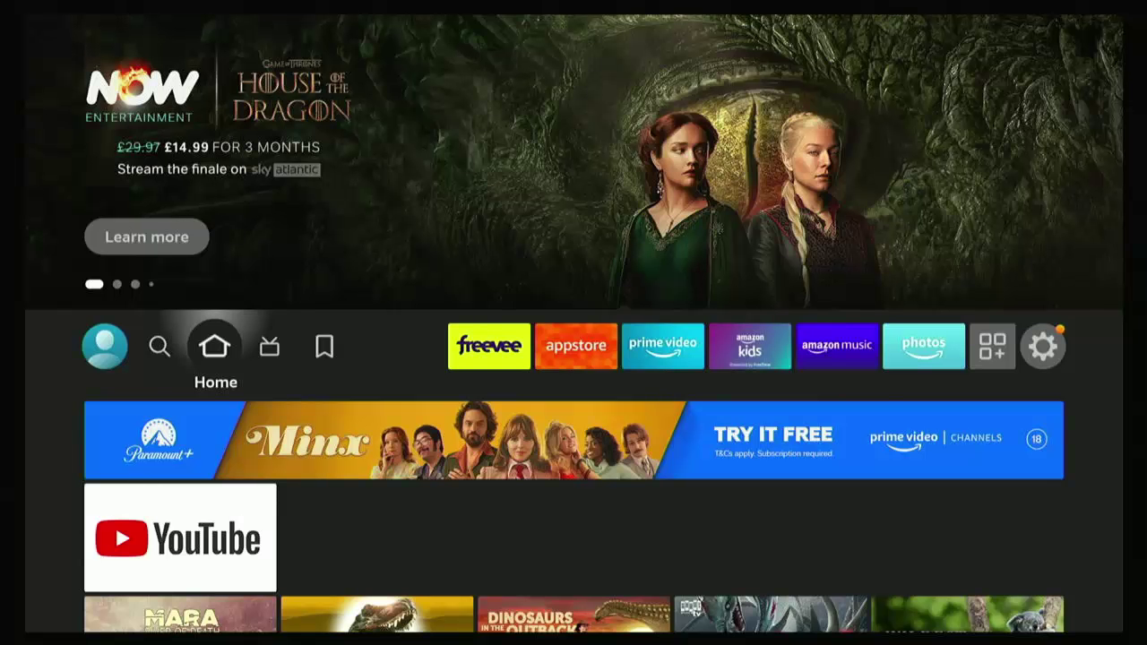
pyautogui.press('Left')
pyautogui.press('Down')
pyautogui.press('Return')
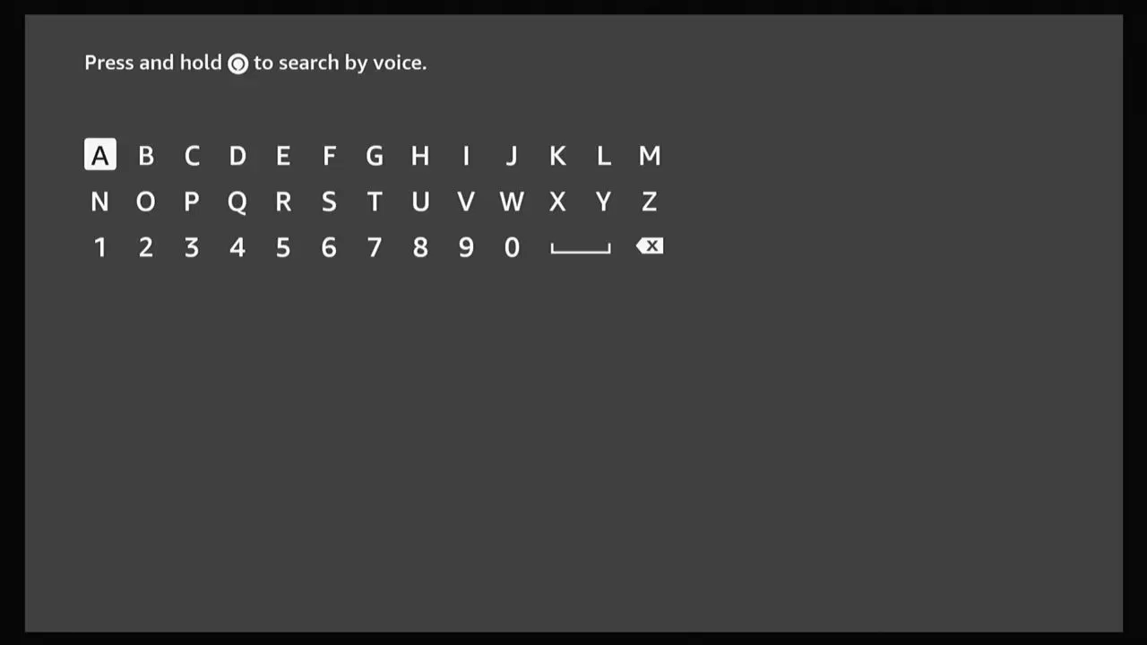
pyautogui.press('Escape')
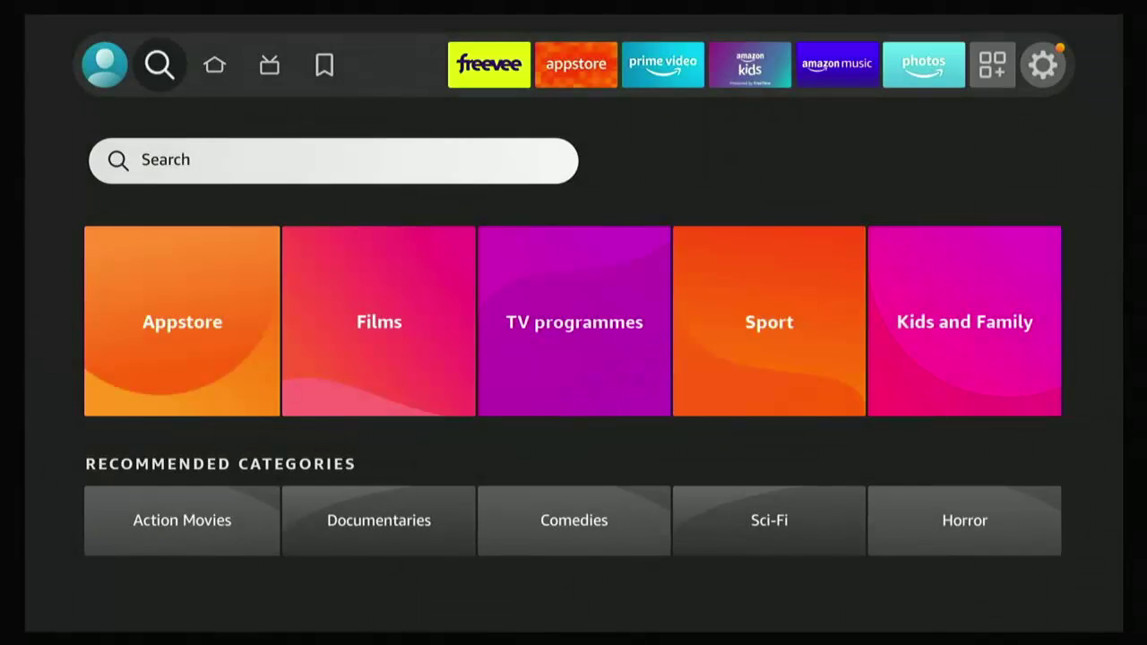
pyautogui.press('Escape')
pyautogui.press('Right')
pyautogui.press('Right')
pyautogui.press('Right')
pyautogui.press('Right')
pyautogui.press('Right')
pyautogui.press('Right')
pyautogui.press('Right')
pyautogui.press('Right')
pyautogui.press('Right')
pyautogui.press('Right')
pyautogui.press('Right')
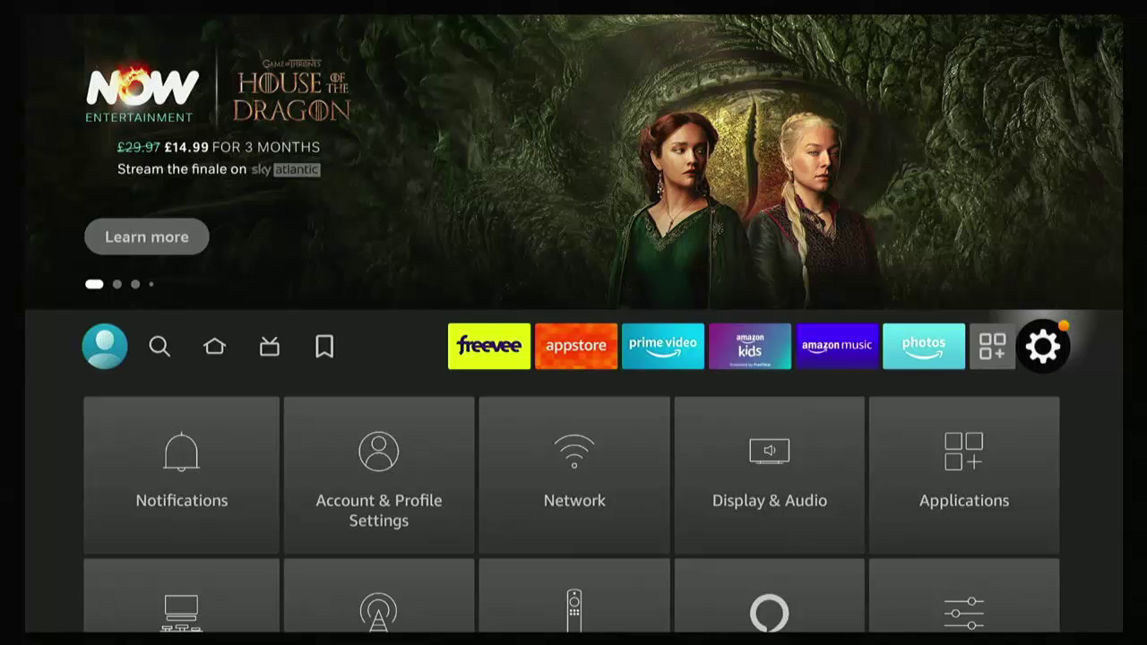
pyautogui.press('Down')
pyautogui.press('Down')
pyautogui.press('Down')
pyautogui.press('Down')
pyautogui.press('Down')
pyautogui.press('Down')
pyautogui.press('Down')
pyautogui.press('Down')
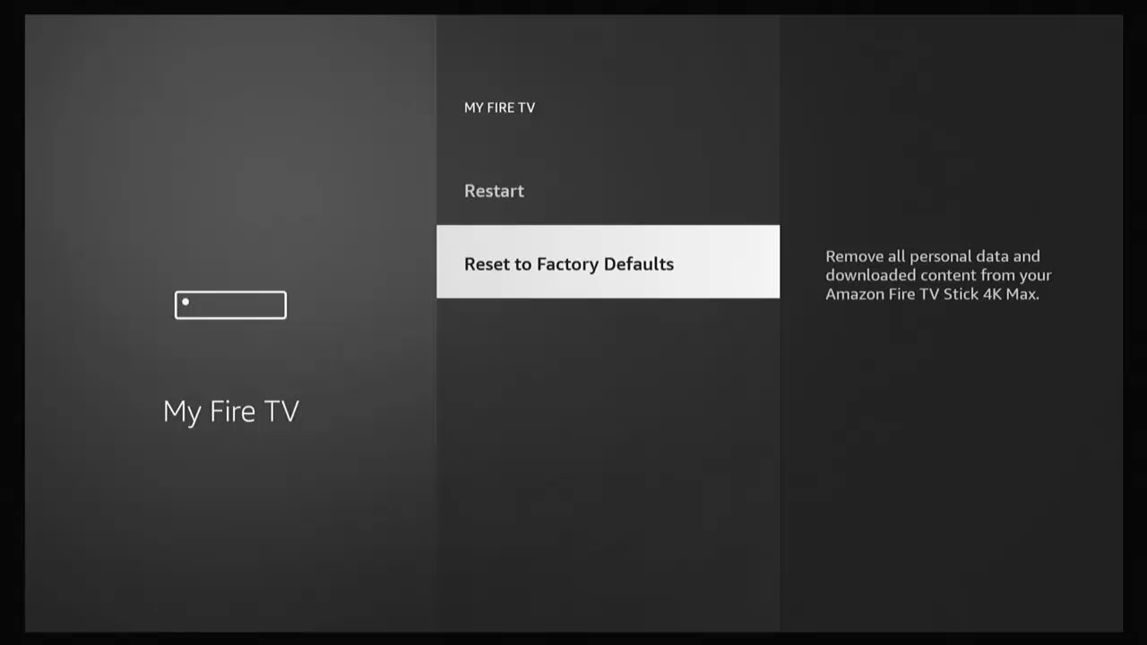
pyautogui.press('Escape')
pyautogui.press('Up')
pyautogui.press('Up')
pyautogui.press('Up')
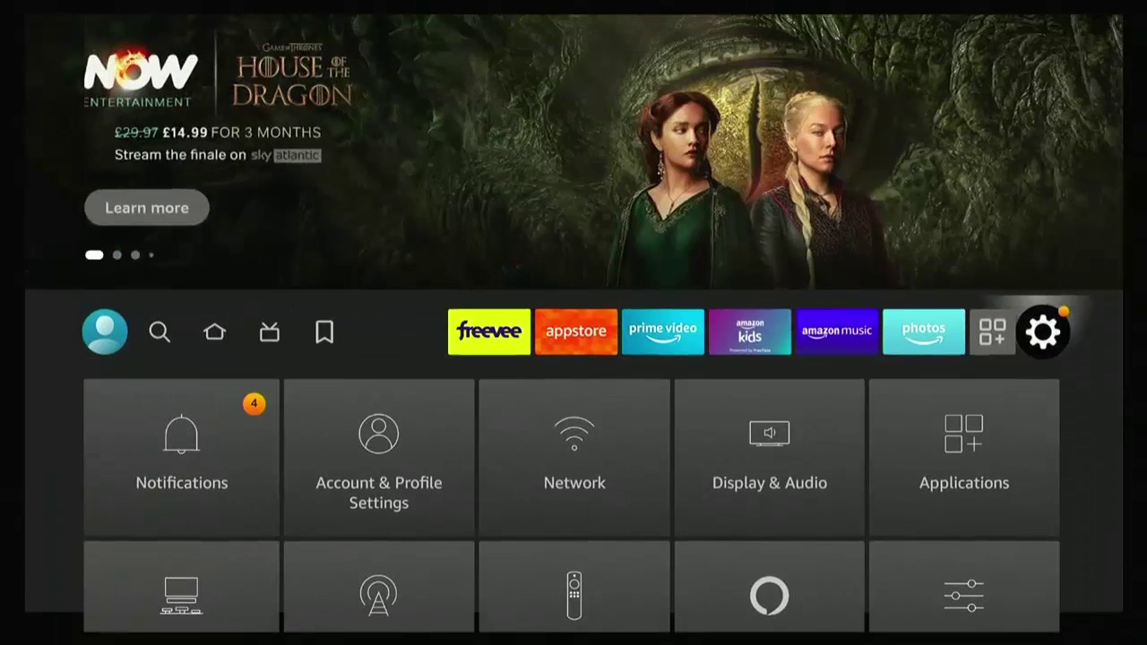
pyautogui.press('Escape')
pyautogui.press('Right')
pyautogui.press('Right')
pyautogui.press('Right')
pyautogui.press('Right')
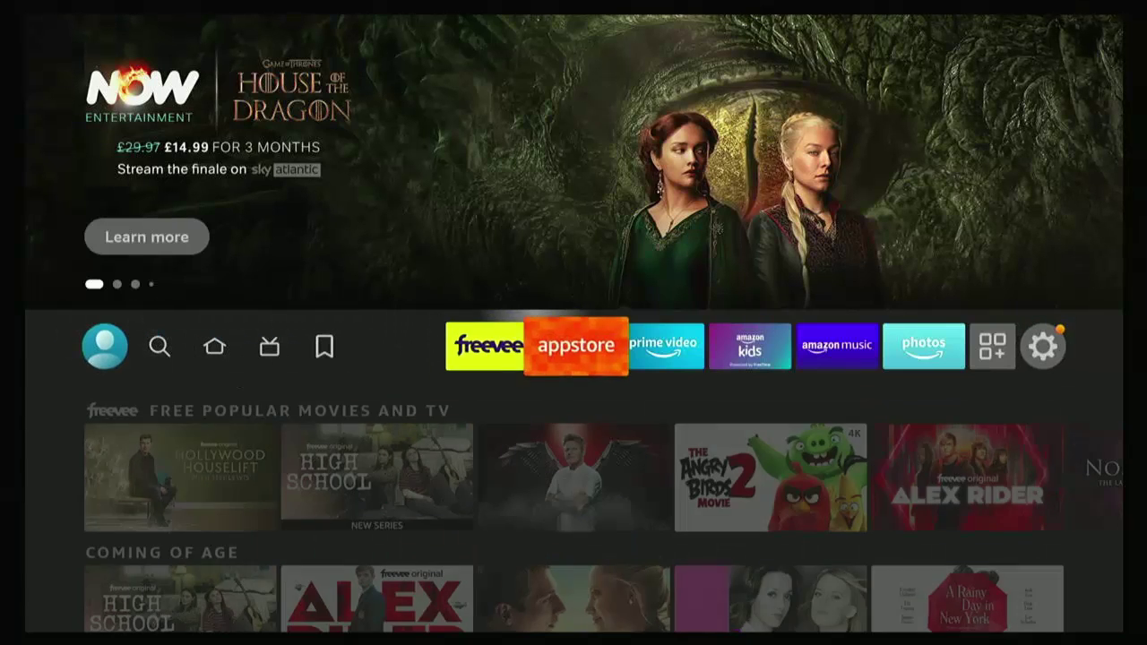